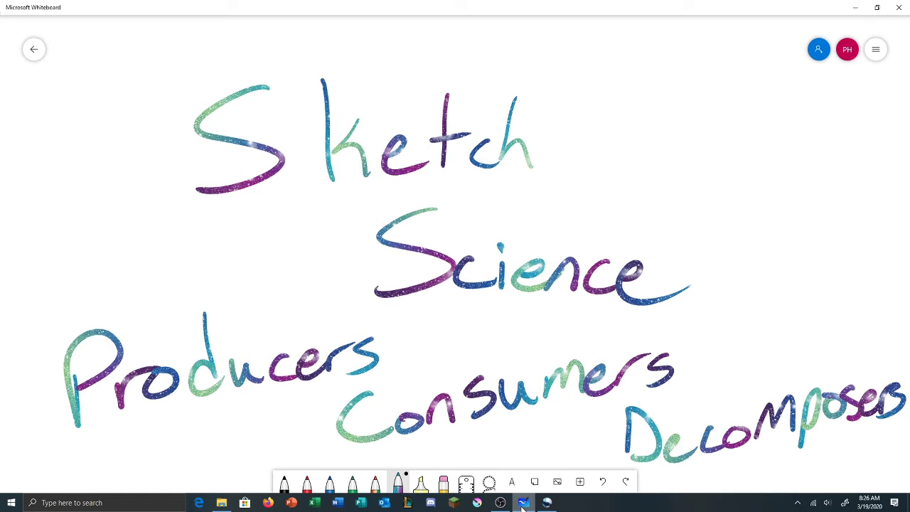
- Clear the canvas from Settings and handwrite 'Food' below Producers in black ink
{"action": "left_click", "coordinate": [875, 49]}
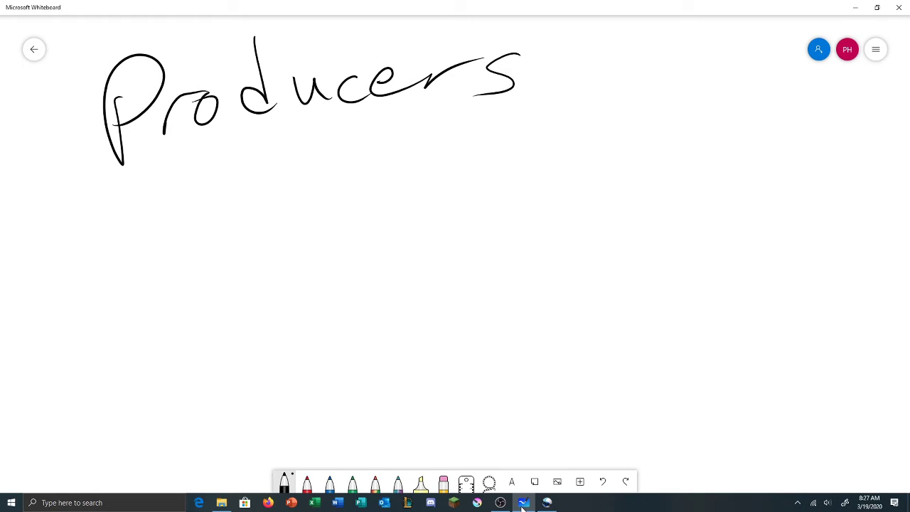
{"action": "mouse_move", "coordinate": [391, 179]}
{"action": "left_mouse_down"}
{"action": "mouse_move", "coordinate": [410, 229]}
{"action": "mouse_move", "coordinate": [443, 150]}
{"action": "left_mouse_up"}
{"action": "left_click_drag", "start_coordinate": [399, 202], "coordinate": [451, 190]}
{"action": "left_click_drag", "start_coordinate": [524, 182], "coordinate": [491, 187]}
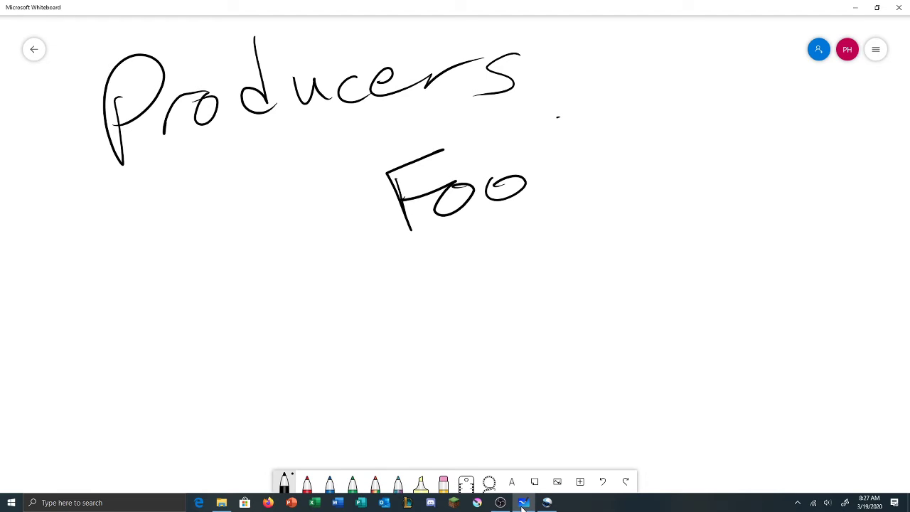
{"action": "left_click_drag", "start_coordinate": [558, 117], "coordinate": [588, 169]}
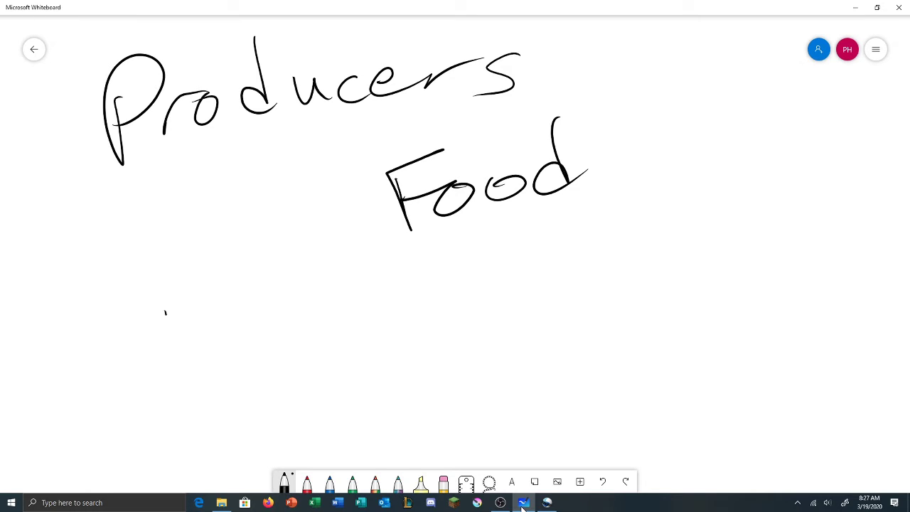
- Handwrite 'Photosynthesis' beneath 'Food' with the black pen
{"action": "left_click_drag", "start_coordinate": [165, 311], "coordinate": [178, 383]}
{"action": "left_click_drag", "start_coordinate": [158, 346], "coordinate": [174, 334]}
{"action": "left_click_drag", "start_coordinate": [201, 271], "coordinate": [233, 366]}
{"action": "left_click_drag", "start_coordinate": [273, 339], "coordinate": [275, 338]}
{"action": "left_click_drag", "start_coordinate": [297, 275], "coordinate": [307, 344]}
{"action": "mouse_move", "coordinate": [282, 321]}
{"action": "left_mouse_down"}
{"action": "mouse_move", "coordinate": [311, 311]}
{"action": "mouse_move", "coordinate": [334, 316]}
{"action": "left_mouse_up"}
{"action": "mouse_move", "coordinate": [384, 300]}
{"action": "left_mouse_down"}
{"action": "mouse_move", "coordinate": [357, 334]}
{"action": "mouse_move", "coordinate": [391, 349]}
{"action": "left_mouse_up"}
{"action": "left_click_drag", "start_coordinate": [426, 306], "coordinate": [462, 313]}
{"action": "mouse_move", "coordinate": [481, 249]}
{"action": "left_mouse_down"}
{"action": "mouse_move", "coordinate": [482, 293]}
{"action": "mouse_move", "coordinate": [499, 274]}
{"action": "left_mouse_up"}
{"action": "mouse_move", "coordinate": [529, 240]}
{"action": "left_mouse_down"}
{"action": "mouse_move", "coordinate": [522, 299]}
{"action": "mouse_move", "coordinate": [548, 297]}
{"action": "left_mouse_up"}
{"action": "mouse_move", "coordinate": [556, 282]}
{"action": "left_mouse_down"}
{"action": "mouse_move", "coordinate": [572, 270]}
{"action": "mouse_move", "coordinate": [581, 291]}
{"action": "left_mouse_up"}
{"action": "mouse_move", "coordinate": [609, 263]}
{"action": "left_mouse_down"}
{"action": "mouse_move", "coordinate": [590, 296]}
{"action": "mouse_move", "coordinate": [624, 292]}
{"action": "left_mouse_up"}
{"action": "left_click_drag", "start_coordinate": [620, 248], "coordinate": [634, 287]}
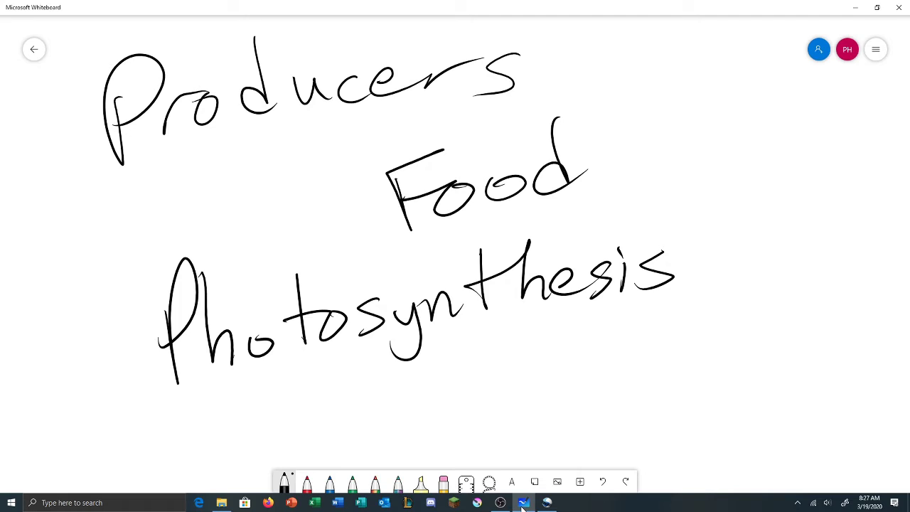
- Clear the producers notes and sketch the flower's stem and leaf in black ink
{"action": "left_click", "coordinate": [876, 49]}
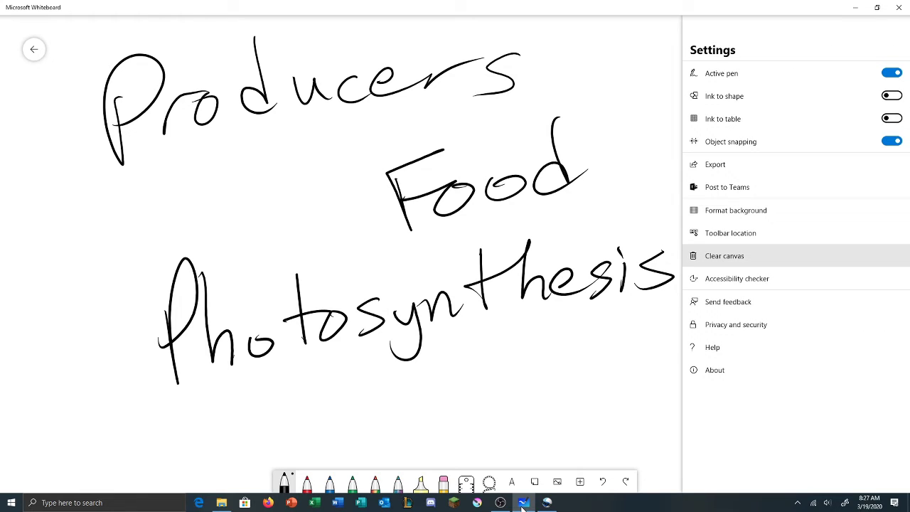
{"action": "left_click", "coordinate": [724, 255]}
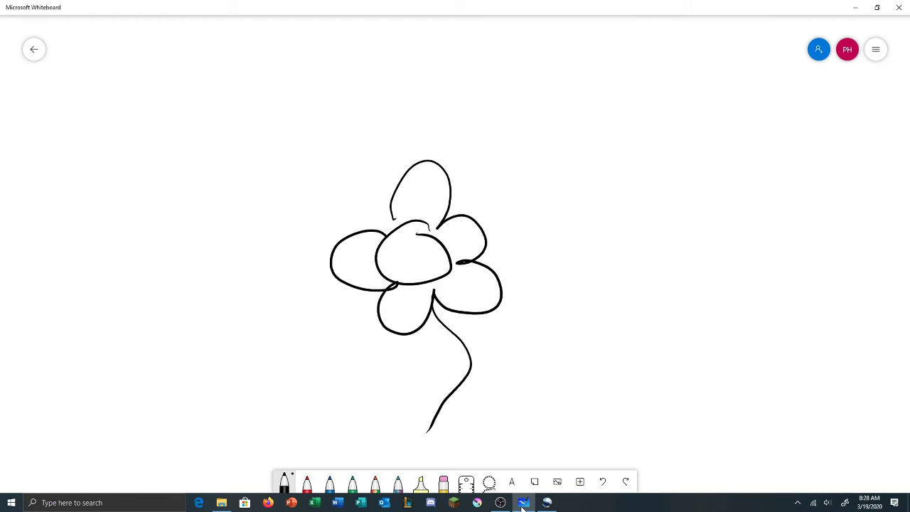
{"action": "left_click_drag", "start_coordinate": [471, 367], "coordinate": [550, 332]}
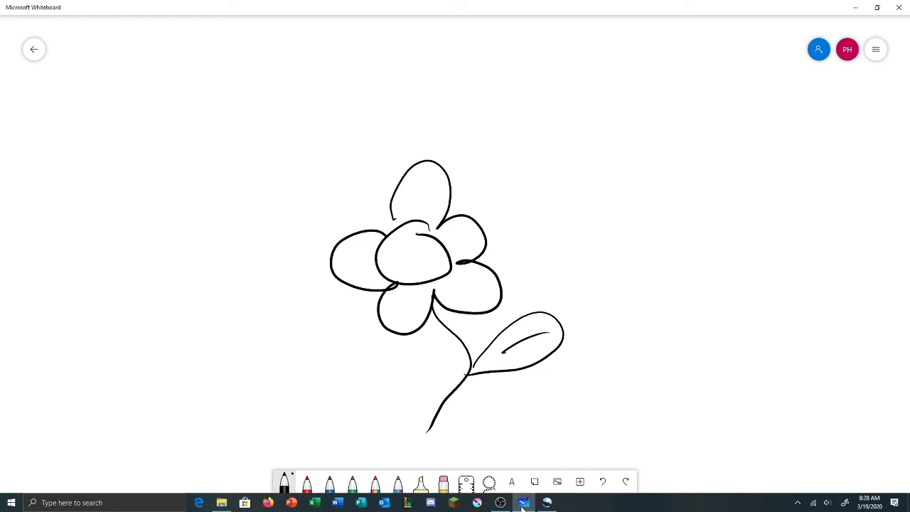
- Draw a sun with rays at the top right
{"action": "mouse_move", "coordinate": [643, 41]}
{"action": "left_mouse_down"}
{"action": "mouse_move", "coordinate": [629, 128]}
{"action": "mouse_move", "coordinate": [638, 43]}
{"action": "left_mouse_up"}
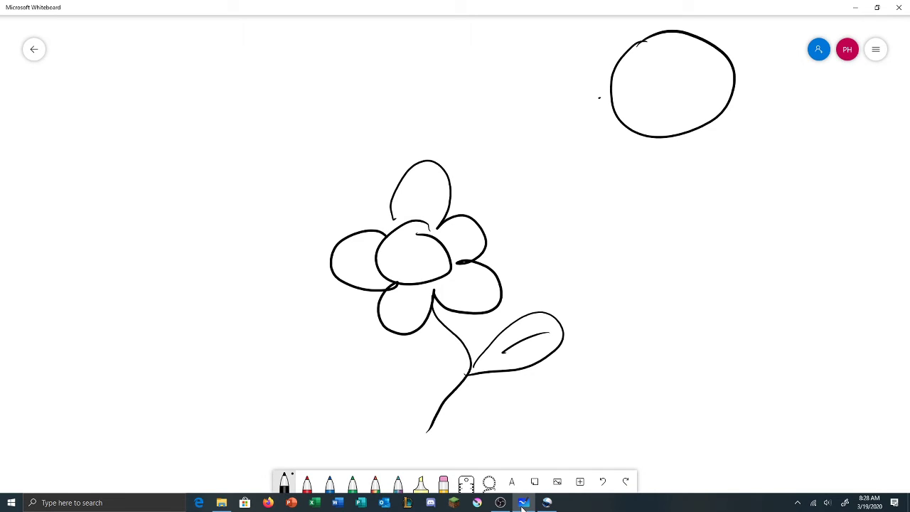
{"action": "left_click_drag", "start_coordinate": [599, 99], "coordinate": [578, 109]}
{"action": "mouse_move", "coordinate": [614, 128]}
{"action": "left_mouse_down"}
{"action": "mouse_move", "coordinate": [592, 152]}
{"action": "mouse_move", "coordinate": [637, 172]}
{"action": "left_mouse_up"}
{"action": "mouse_move", "coordinate": [668, 152]}
{"action": "left_mouse_down"}
{"action": "mouse_move", "coordinate": [670, 176]}
{"action": "mouse_move", "coordinate": [706, 170]}
{"action": "left_mouse_up"}
{"action": "left_click_drag", "start_coordinate": [717, 135], "coordinate": [729, 150]}
{"action": "left_click_drag", "start_coordinate": [726, 115], "coordinate": [743, 124]}
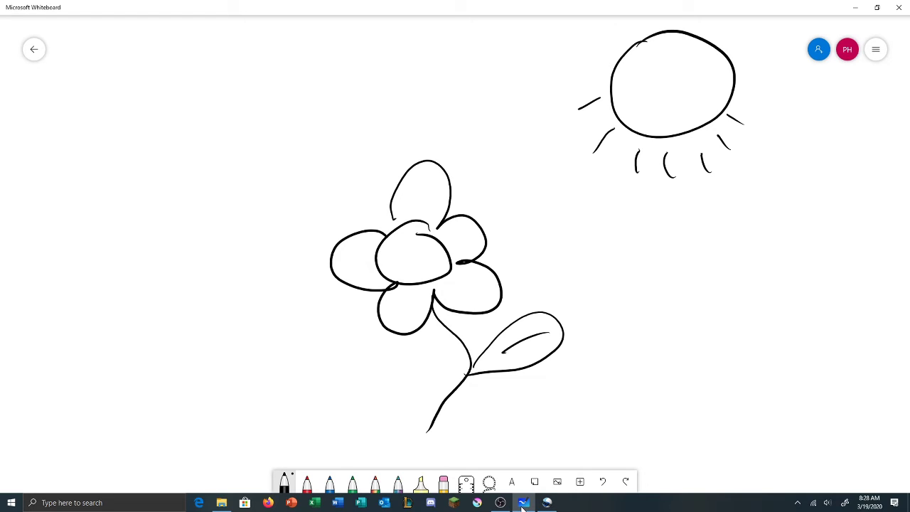
- Handwrite 'H2O + CO2' to the right of the flower
{"action": "mouse_move", "coordinate": [653, 333]}
{"action": "left_mouse_down"}
{"action": "mouse_move", "coordinate": [647, 370]}
{"action": "mouse_move", "coordinate": [661, 369]}
{"action": "left_mouse_up"}
{"action": "left_click_drag", "start_coordinate": [645, 355], "coordinate": [676, 354]}
{"action": "mouse_move", "coordinate": [673, 361]}
{"action": "left_mouse_down"}
{"action": "mouse_move", "coordinate": [685, 374]}
{"action": "mouse_move", "coordinate": [698, 360]}
{"action": "mouse_move", "coordinate": [702, 374]}
{"action": "mouse_move", "coordinate": [708, 341]}
{"action": "mouse_move", "coordinate": [737, 378]}
{"action": "mouse_move", "coordinate": [754, 367]}
{"action": "left_mouse_up"}
{"action": "mouse_move", "coordinate": [790, 355]}
{"action": "left_mouse_down"}
{"action": "mouse_move", "coordinate": [778, 356]}
{"action": "mouse_move", "coordinate": [792, 385]}
{"action": "left_mouse_up"}
{"action": "mouse_move", "coordinate": [825, 360]}
{"action": "left_mouse_down"}
{"action": "mouse_move", "coordinate": [826, 392]}
{"action": "mouse_move", "coordinate": [823, 358]}
{"action": "left_mouse_up"}
{"action": "left_click_drag", "start_coordinate": [834, 390], "coordinate": [847, 406]}
- Draw arrows from the sun and H2O to the leaf, and a curve sweeping left from the stem
{"action": "left_click_drag", "start_coordinate": [611, 183], "coordinate": [562, 289]}
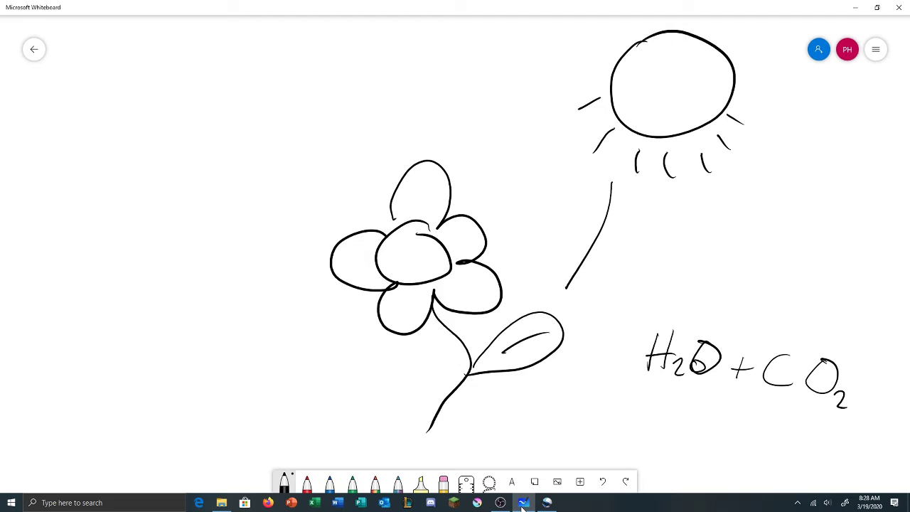
{"action": "left_click_drag", "start_coordinate": [564, 249], "coordinate": [583, 280]}
{"action": "mouse_move", "coordinate": [644, 328]}
{"action": "left_mouse_down"}
{"action": "mouse_move", "coordinate": [571, 324]}
{"action": "mouse_move", "coordinate": [588, 336]}
{"action": "left_mouse_up"}
{"action": "mouse_move", "coordinate": [448, 370]}
{"action": "left_mouse_down"}
{"action": "mouse_move", "coordinate": [254, 371]}
{"action": "mouse_move", "coordinate": [207, 330]}
{"action": "mouse_move", "coordinate": [248, 329]}
{"action": "left_mouse_up"}
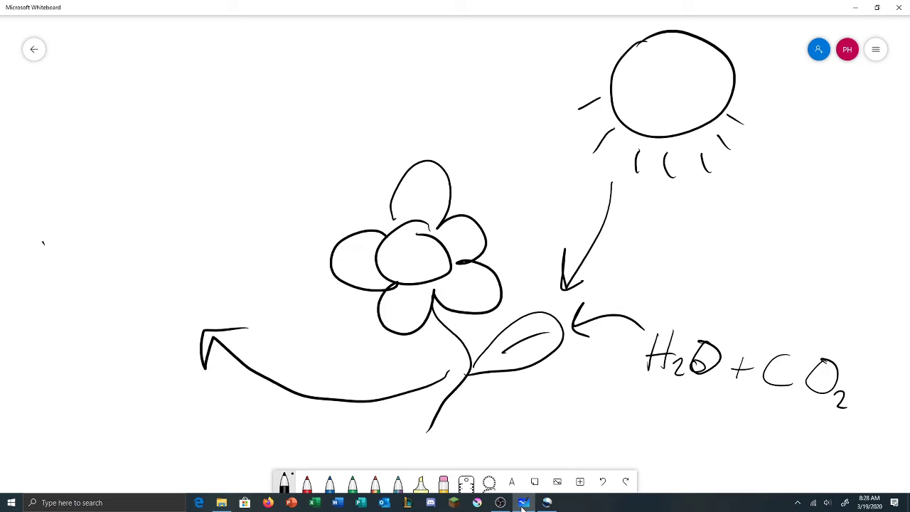
- Handwrite the products 'O2 + C6H12O6' at the left end of the curved arrow
{"action": "left_click_drag", "start_coordinate": [43, 242], "coordinate": [41, 243]}
{"action": "left_click_drag", "start_coordinate": [85, 274], "coordinate": [101, 286]}
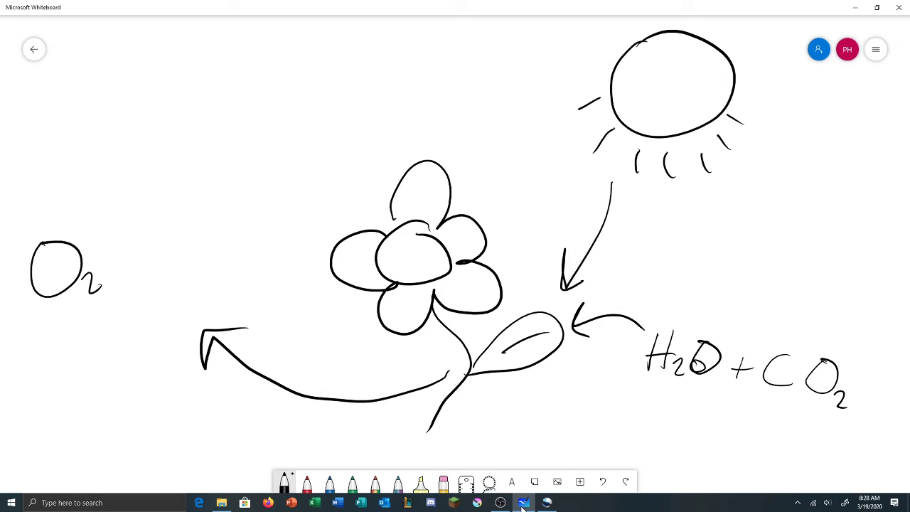
{"action": "mouse_move", "coordinate": [116, 221]}
{"action": "left_mouse_down"}
{"action": "mouse_move", "coordinate": [125, 250]}
{"action": "mouse_move", "coordinate": [138, 224]}
{"action": "left_mouse_up"}
{"action": "left_click_drag", "start_coordinate": [173, 186], "coordinate": [211, 232]}
{"action": "left_click_drag", "start_coordinate": [218, 159], "coordinate": [226, 198]}
{"action": "mouse_move", "coordinate": [241, 149]}
{"action": "left_mouse_down"}
{"action": "mouse_move", "coordinate": [248, 189]}
{"action": "mouse_move", "coordinate": [254, 173]}
{"action": "mouse_move", "coordinate": [270, 200]}
{"action": "left_mouse_up"}
{"action": "mouse_move", "coordinate": [274, 179]}
{"action": "left_mouse_down"}
{"action": "mouse_move", "coordinate": [278, 192]}
{"action": "mouse_move", "coordinate": [294, 189]}
{"action": "left_mouse_up"}
{"action": "mouse_move", "coordinate": [293, 128]}
{"action": "left_mouse_down"}
{"action": "mouse_move", "coordinate": [288, 160]}
{"action": "mouse_move", "coordinate": [294, 128]}
{"action": "left_mouse_up"}
{"action": "left_click_drag", "start_coordinate": [333, 142], "coordinate": [345, 161]}
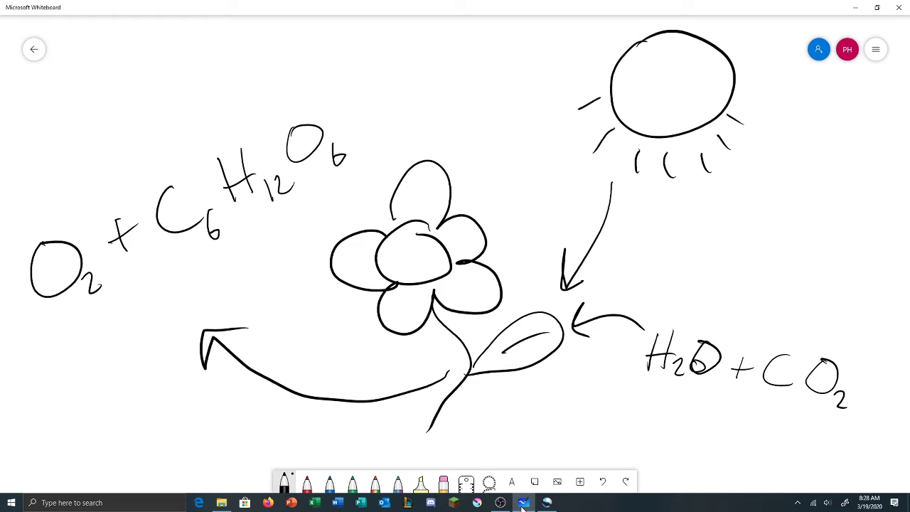
- Clear the photosynthesis diagram and handwrite 'Eating' below 'Consumers'
{"action": "left_click", "coordinate": [876, 49]}
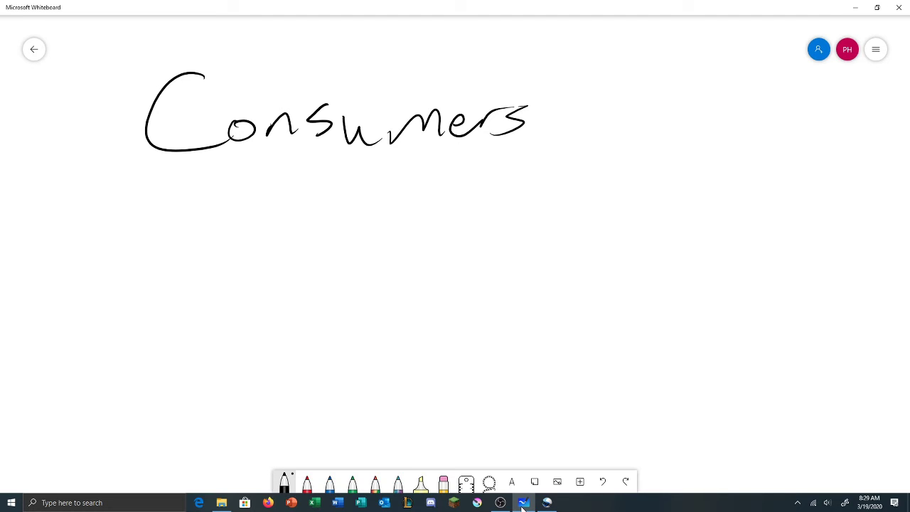
{"action": "mouse_move", "coordinate": [406, 193]}
{"action": "left_mouse_down"}
{"action": "mouse_move", "coordinate": [408, 250]}
{"action": "mouse_move", "coordinate": [459, 173]}
{"action": "left_mouse_up"}
{"action": "left_click_drag", "start_coordinate": [415, 222], "coordinate": [452, 213]}
{"action": "mouse_move", "coordinate": [408, 252]}
{"action": "left_mouse_down"}
{"action": "mouse_move", "coordinate": [458, 238]}
{"action": "mouse_move", "coordinate": [505, 241]}
{"action": "left_mouse_up"}
{"action": "left_click_drag", "start_coordinate": [538, 169], "coordinate": [536, 240]}
{"action": "mouse_move", "coordinate": [515, 222]}
{"action": "left_mouse_down"}
{"action": "mouse_move", "coordinate": [571, 211]}
{"action": "mouse_move", "coordinate": [573, 239]}
{"action": "left_mouse_up"}
{"action": "left_click_drag", "start_coordinate": [571, 198], "coordinate": [571, 204]}
{"action": "mouse_move", "coordinate": [574, 229]}
{"action": "left_mouse_down"}
{"action": "mouse_move", "coordinate": [600, 213]}
{"action": "mouse_move", "coordinate": [608, 229]}
{"action": "left_mouse_up"}
{"action": "left_click_drag", "start_coordinate": [641, 209], "coordinate": [583, 274]}
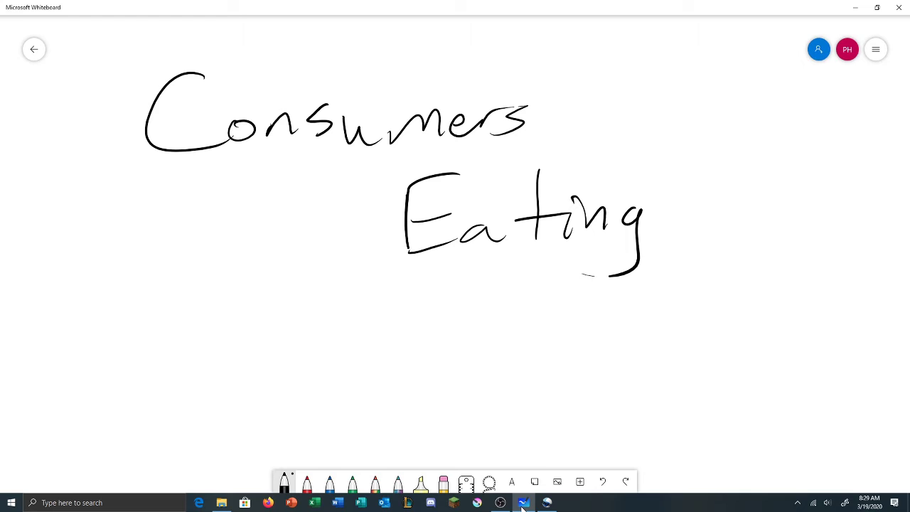
- Clear the canvas and draw the bunny's eye, body, tail and inner ear details
{"action": "left_click", "coordinate": [875, 49]}
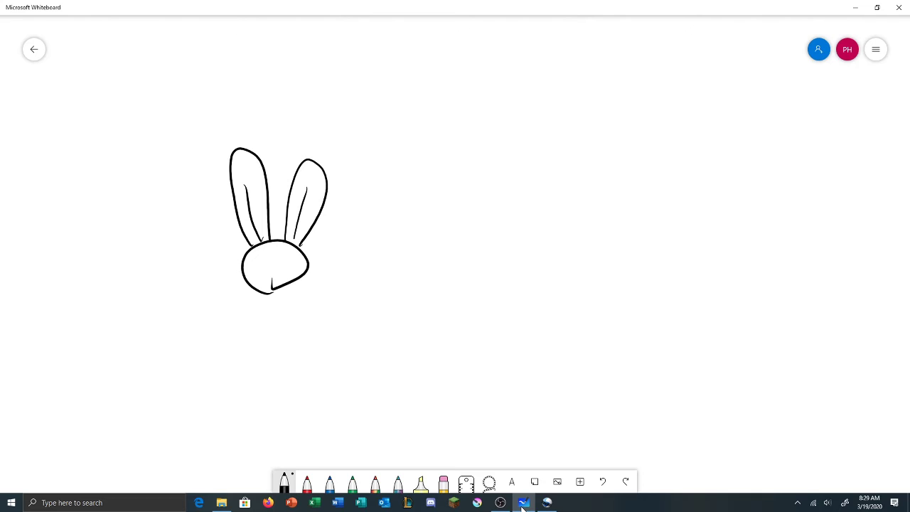
{"action": "left_click_drag", "start_coordinate": [264, 260], "coordinate": [266, 261]}
{"action": "mouse_move", "coordinate": [538, 232]}
{"action": "left_mouse_down"}
{"action": "mouse_move", "coordinate": [561, 256]}
{"action": "mouse_move", "coordinate": [539, 231]}
{"action": "mouse_move", "coordinate": [478, 245]}
{"action": "mouse_move", "coordinate": [566, 234]}
{"action": "mouse_move", "coordinate": [539, 227]}
{"action": "mouse_move", "coordinate": [549, 220]}
{"action": "left_mouse_up"}
{"action": "mouse_move", "coordinate": [485, 237]}
{"action": "left_mouse_down"}
{"action": "mouse_move", "coordinate": [501, 228]}
{"action": "mouse_move", "coordinate": [485, 227]}
{"action": "mouse_move", "coordinate": [515, 250]}
{"action": "mouse_move", "coordinate": [581, 255]}
{"action": "mouse_move", "coordinate": [641, 176]}
{"action": "left_mouse_up"}
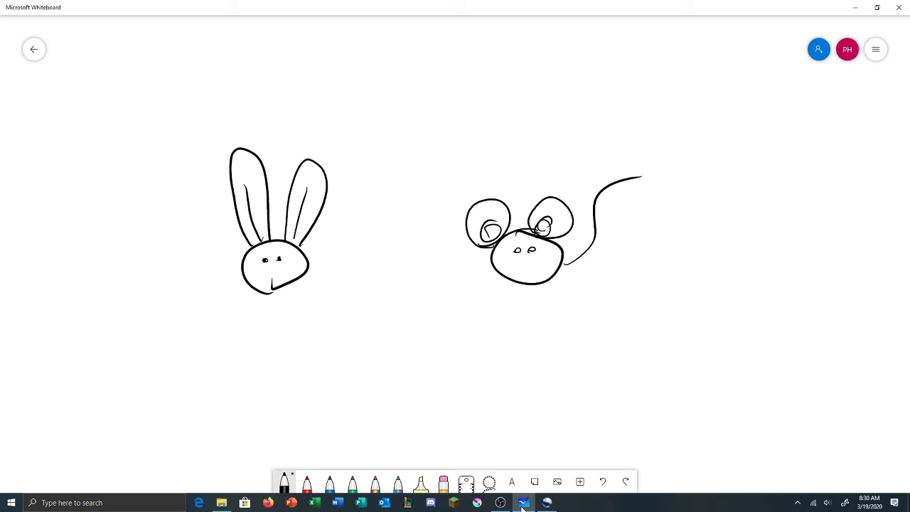
- Draw a round face with eyes and sprouting lines on top, right of the mouse
{"action": "mouse_move", "coordinate": [797, 231]}
{"action": "left_mouse_down"}
{"action": "mouse_move", "coordinate": [772, 220]}
{"action": "mouse_move", "coordinate": [797, 212]}
{"action": "left_mouse_up"}
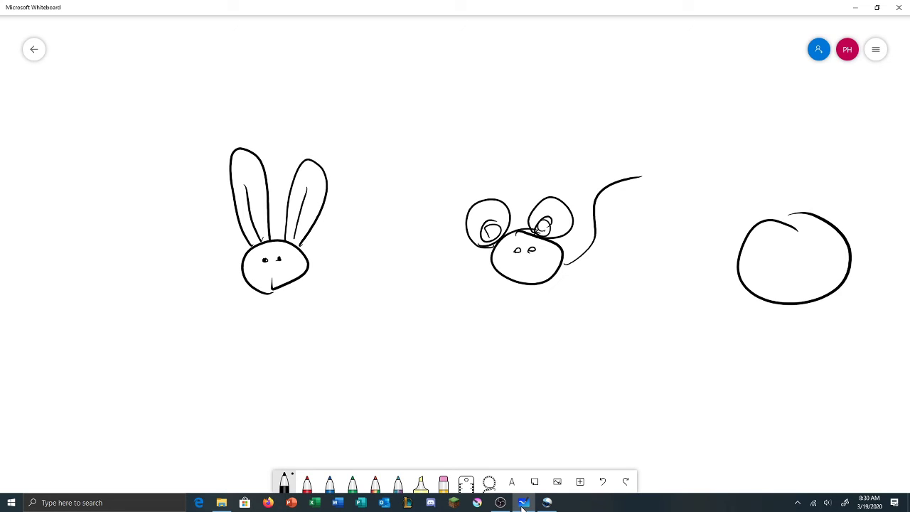
{"action": "mouse_move", "coordinate": [785, 244]}
{"action": "left_mouse_down"}
{"action": "mouse_move", "coordinate": [795, 264]}
{"action": "mouse_move", "coordinate": [810, 241]}
{"action": "mouse_move", "coordinate": [805, 257]}
{"action": "mouse_move", "coordinate": [786, 261]}
{"action": "mouse_move", "coordinate": [812, 258]}
{"action": "mouse_move", "coordinate": [805, 283]}
{"action": "left_mouse_up"}
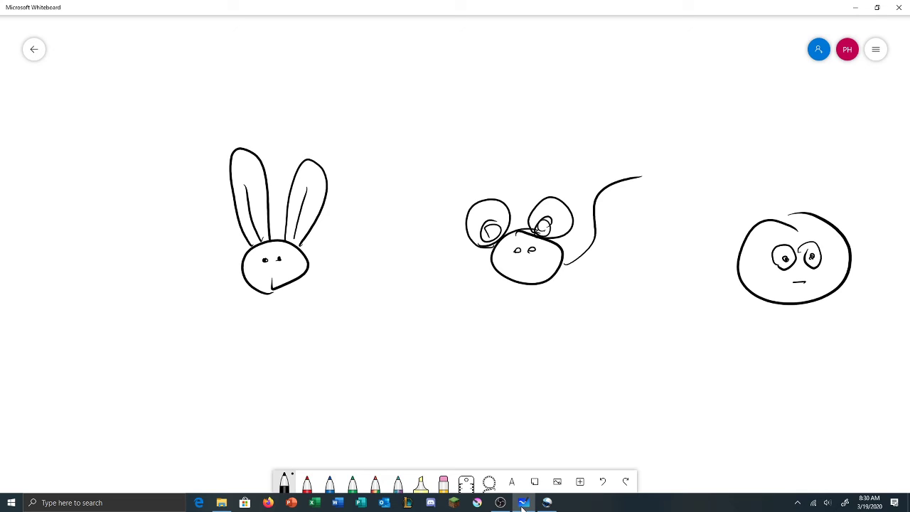
{"action": "mouse_move", "coordinate": [794, 209]}
{"action": "left_mouse_down"}
{"action": "mouse_move", "coordinate": [823, 173]}
{"action": "mouse_move", "coordinate": [740, 189]}
{"action": "mouse_move", "coordinate": [800, 171]}
{"action": "left_mouse_up"}
- Wipe the board and write '– Everything' after Omnivores
{"action": "left_click", "coordinate": [876, 49]}
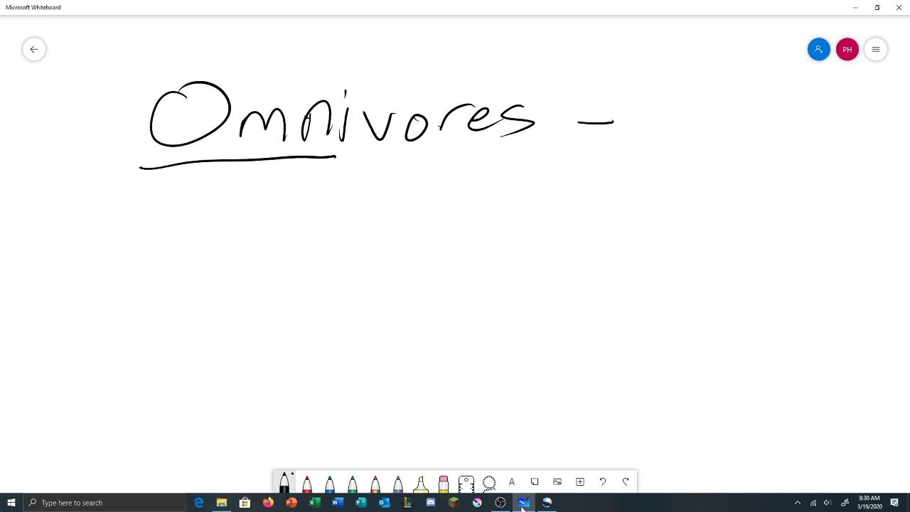
{"action": "mouse_move", "coordinate": [644, 94]}
{"action": "left_mouse_down"}
{"action": "mouse_move", "coordinate": [643, 136]}
{"action": "mouse_move", "coordinate": [681, 78]}
{"action": "left_mouse_up"}
{"action": "left_click_drag", "start_coordinate": [641, 114], "coordinate": [680, 101]}
{"action": "left_click_drag", "start_coordinate": [633, 136], "coordinate": [667, 134]}
{"action": "mouse_move", "coordinate": [686, 114]}
{"action": "left_mouse_down"}
{"action": "mouse_move", "coordinate": [693, 135]}
{"action": "mouse_move", "coordinate": [709, 107]}
{"action": "left_mouse_up"}
{"action": "mouse_move", "coordinate": [710, 126]}
{"action": "left_mouse_down"}
{"action": "mouse_move", "coordinate": [731, 132]}
{"action": "mouse_move", "coordinate": [772, 112]}
{"action": "mouse_move", "coordinate": [782, 142]}
{"action": "left_mouse_up"}
{"action": "mouse_move", "coordinate": [790, 121]}
{"action": "left_mouse_down"}
{"action": "mouse_move", "coordinate": [783, 150]}
{"action": "mouse_move", "coordinate": [750, 171]}
{"action": "left_mouse_up"}
{"action": "mouse_move", "coordinate": [826, 84]}
{"action": "left_mouse_down"}
{"action": "mouse_move", "coordinate": [806, 140]}
{"action": "mouse_move", "coordinate": [844, 108]}
{"action": "left_mouse_up"}
{"action": "mouse_move", "coordinate": [843, 84]}
{"action": "left_mouse_down"}
{"action": "mouse_move", "coordinate": [834, 137]}
{"action": "mouse_move", "coordinate": [845, 143]}
{"action": "left_mouse_up"}
{"action": "left_click_drag", "start_coordinate": [852, 126], "coordinate": [853, 141]}
{"action": "left_click_drag", "start_coordinate": [864, 105], "coordinate": [869, 128]}
{"action": "mouse_move", "coordinate": [887, 125]}
{"action": "left_mouse_down"}
{"action": "mouse_move", "coordinate": [907, 133]}
{"action": "mouse_move", "coordinate": [835, 191]}
{"action": "left_mouse_up"}
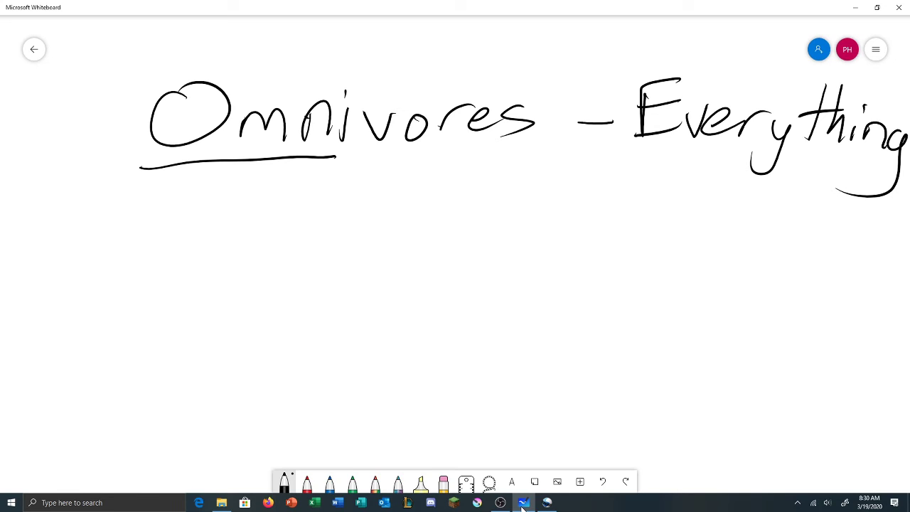
- Handwrite 'Carnivores – Meat' below and underline the C of Carnivores
{"action": "mouse_move", "coordinate": [183, 215]}
{"action": "left_mouse_down"}
{"action": "mouse_move", "coordinate": [170, 209]}
{"action": "mouse_move", "coordinate": [175, 258]}
{"action": "mouse_move", "coordinate": [210, 255]}
{"action": "mouse_move", "coordinate": [230, 237]}
{"action": "left_mouse_up"}
{"action": "mouse_move", "coordinate": [230, 240]}
{"action": "left_mouse_down"}
{"action": "mouse_move", "coordinate": [230, 250]}
{"action": "mouse_move", "coordinate": [243, 237]}
{"action": "left_mouse_up"}
{"action": "mouse_move", "coordinate": [255, 240]}
{"action": "left_mouse_down"}
{"action": "mouse_move", "coordinate": [256, 256]}
{"action": "mouse_move", "coordinate": [277, 258]}
{"action": "mouse_move", "coordinate": [309, 239]}
{"action": "mouse_move", "coordinate": [332, 240]}
{"action": "left_mouse_up"}
{"action": "mouse_move", "coordinate": [341, 253]}
{"action": "left_mouse_down"}
{"action": "mouse_move", "coordinate": [365, 233]}
{"action": "mouse_move", "coordinate": [375, 250]}
{"action": "left_mouse_up"}
{"action": "mouse_move", "coordinate": [402, 234]}
{"action": "left_mouse_down"}
{"action": "mouse_move", "coordinate": [379, 253]}
{"action": "mouse_move", "coordinate": [513, 229]}
{"action": "mouse_move", "coordinate": [541, 250]}
{"action": "left_mouse_up"}
{"action": "mouse_move", "coordinate": [557, 241]}
{"action": "left_mouse_down"}
{"action": "mouse_move", "coordinate": [587, 235]}
{"action": "mouse_move", "coordinate": [603, 246]}
{"action": "left_mouse_up"}
{"action": "mouse_move", "coordinate": [612, 186]}
{"action": "left_mouse_down"}
{"action": "mouse_move", "coordinate": [609, 247]}
{"action": "mouse_move", "coordinate": [647, 221]}
{"action": "left_mouse_up"}
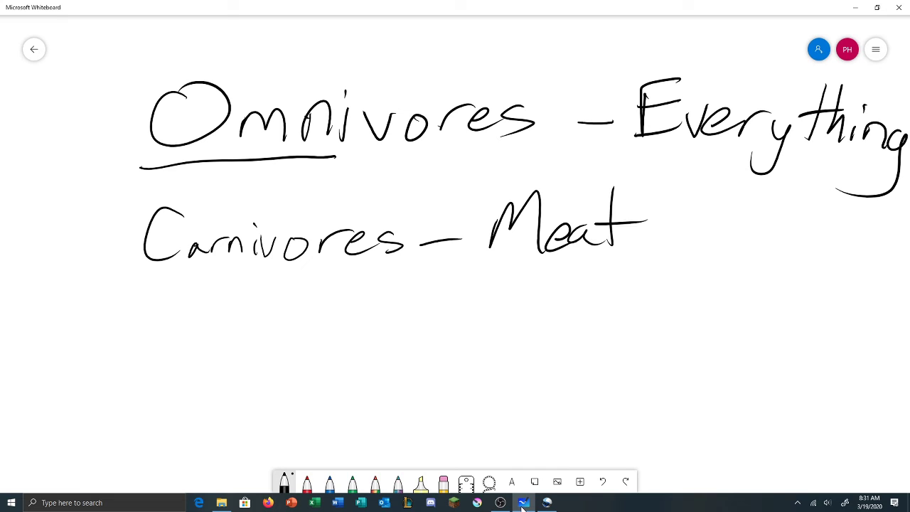
{"action": "left_click_drag", "start_coordinate": [144, 267], "coordinate": [230, 270]}
- Handwrite 'Herbivores' below Carnivores
{"action": "mouse_move", "coordinate": [153, 326]}
{"action": "left_mouse_down"}
{"action": "mouse_move", "coordinate": [151, 402]}
{"action": "mouse_move", "coordinate": [177, 400]}
{"action": "left_mouse_up"}
{"action": "mouse_move", "coordinate": [150, 375]}
{"action": "left_mouse_down"}
{"action": "mouse_move", "coordinate": [190, 369]}
{"action": "mouse_move", "coordinate": [217, 384]}
{"action": "mouse_move", "coordinate": [240, 368]}
{"action": "left_mouse_up"}
{"action": "mouse_move", "coordinate": [251, 320]}
{"action": "left_mouse_down"}
{"action": "mouse_move", "coordinate": [249, 342]}
{"action": "mouse_move", "coordinate": [273, 385]}
{"action": "left_mouse_up"}
{"action": "left_click", "coordinate": [271, 348]}
{"action": "mouse_move", "coordinate": [283, 367]}
{"action": "left_mouse_down"}
{"action": "mouse_move", "coordinate": [287, 386]}
{"action": "mouse_move", "coordinate": [301, 365]}
{"action": "left_mouse_up"}
{"action": "mouse_move", "coordinate": [318, 368]}
{"action": "left_mouse_down"}
{"action": "mouse_move", "coordinate": [319, 383]}
{"action": "mouse_move", "coordinate": [314, 368]}
{"action": "left_mouse_up"}
{"action": "mouse_move", "coordinate": [334, 383]}
{"action": "left_mouse_down"}
{"action": "mouse_move", "coordinate": [359, 362]}
{"action": "mouse_move", "coordinate": [387, 380]}
{"action": "left_mouse_up"}
{"action": "left_click_drag", "start_coordinate": [438, 361], "coordinate": [469, 358]}
- Add '– Plants' after Herbivores and underline 'Her'
{"action": "left_click_drag", "start_coordinate": [506, 334], "coordinate": [505, 371]}
{"action": "left_click_drag", "start_coordinate": [503, 307], "coordinate": [509, 347]}
{"action": "mouse_move", "coordinate": [542, 304]}
{"action": "left_mouse_down"}
{"action": "mouse_move", "coordinate": [538, 373]}
{"action": "mouse_move", "coordinate": [609, 375]}
{"action": "left_mouse_up"}
{"action": "mouse_move", "coordinate": [639, 300]}
{"action": "left_mouse_down"}
{"action": "mouse_move", "coordinate": [635, 365]}
{"action": "mouse_move", "coordinate": [672, 334]}
{"action": "left_mouse_up"}
{"action": "left_click_drag", "start_coordinate": [668, 337], "coordinate": [650, 369]}
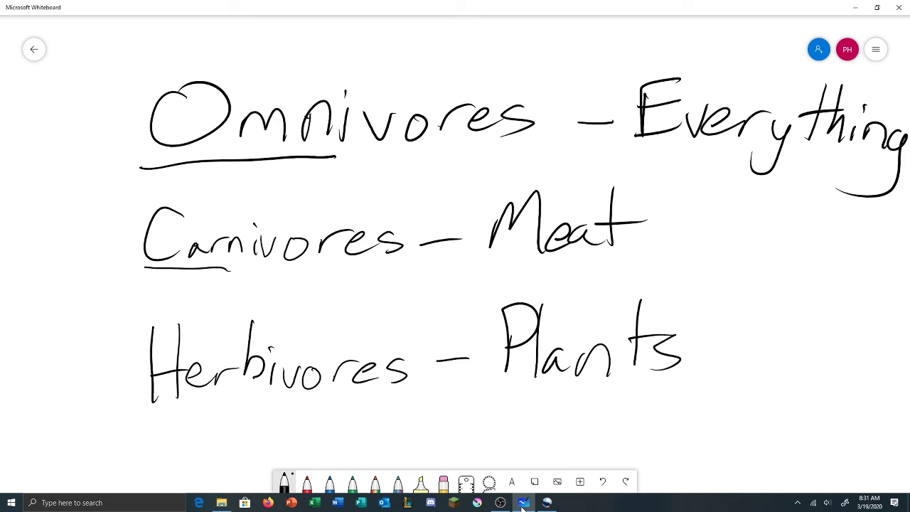
{"action": "left_click_drag", "start_coordinate": [156, 411], "coordinate": [251, 395]}
- Wipe the canvas, write 'Break down' below Decomposers, and start a worm at lower right
{"action": "left_click", "coordinate": [875, 49]}
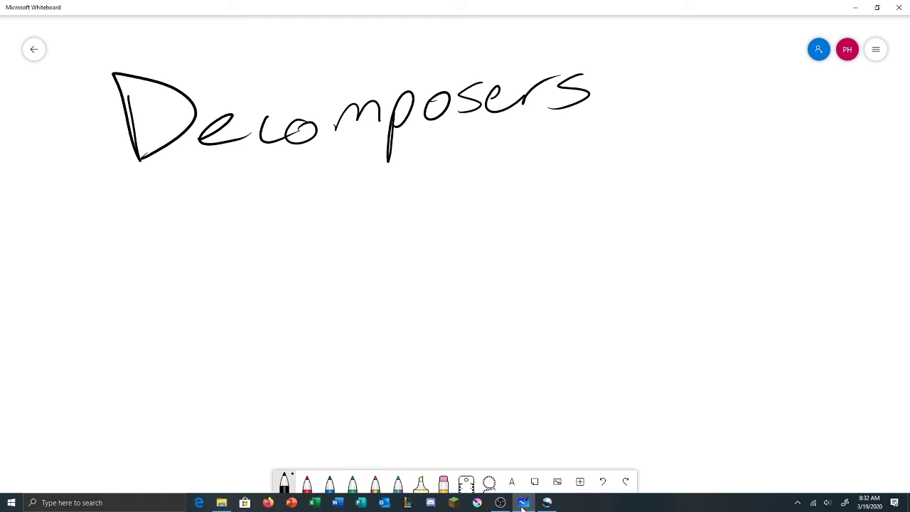
{"action": "mouse_move", "coordinate": [279, 280]}
{"action": "left_mouse_down"}
{"action": "mouse_move", "coordinate": [292, 202]}
{"action": "mouse_move", "coordinate": [283, 278]}
{"action": "mouse_move", "coordinate": [435, 238]}
{"action": "mouse_move", "coordinate": [462, 254]}
{"action": "mouse_move", "coordinate": [577, 226]}
{"action": "mouse_move", "coordinate": [625, 241]}
{"action": "mouse_move", "coordinate": [686, 221]}
{"action": "mouse_move", "coordinate": [713, 244]}
{"action": "left_mouse_up"}
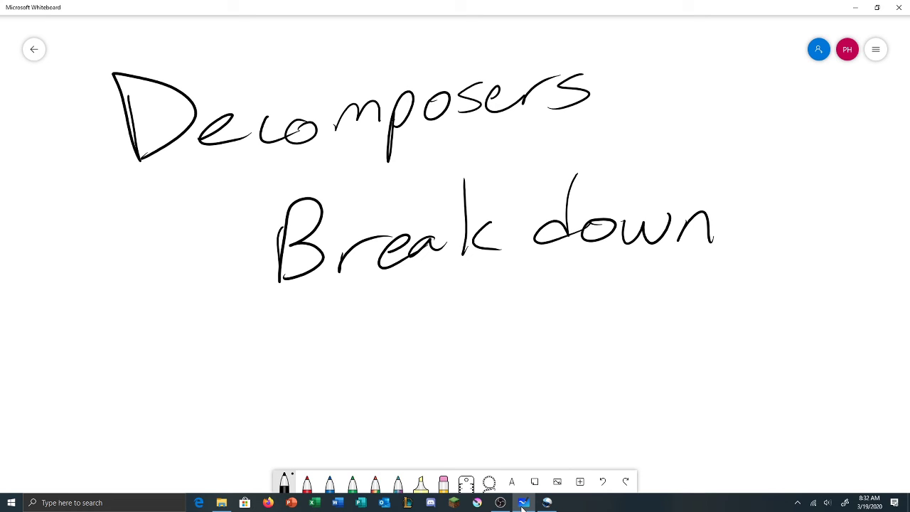
{"action": "mouse_move", "coordinate": [742, 369]}
{"action": "left_mouse_down"}
{"action": "mouse_move", "coordinate": [803, 265]}
{"action": "mouse_move", "coordinate": [828, 288]}
{"action": "mouse_move", "coordinate": [781, 390]}
{"action": "mouse_move", "coordinate": [702, 412]}
{"action": "mouse_move", "coordinate": [759, 357]}
{"action": "mouse_move", "coordinate": [797, 347]}
{"action": "left_mouse_up"}
- Finish the segmented worm and draw a mushroom with four cap spots below 'Break down'
{"action": "left_click_drag", "start_coordinate": [785, 295], "coordinate": [806, 312]}
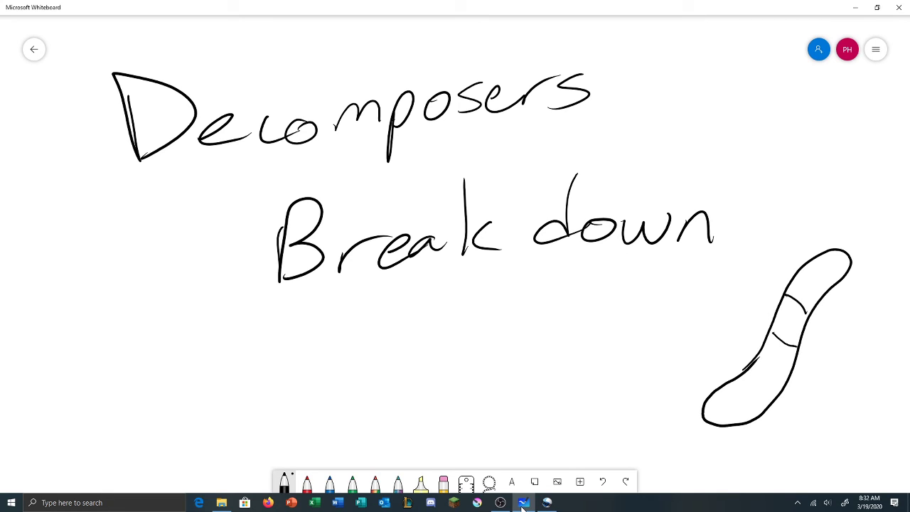
{"action": "mouse_move", "coordinate": [464, 362]}
{"action": "left_mouse_down"}
{"action": "mouse_move", "coordinate": [425, 360]}
{"action": "mouse_move", "coordinate": [448, 430]}
{"action": "left_mouse_up"}
{"action": "left_click_drag", "start_coordinate": [496, 354], "coordinate": [488, 424]}
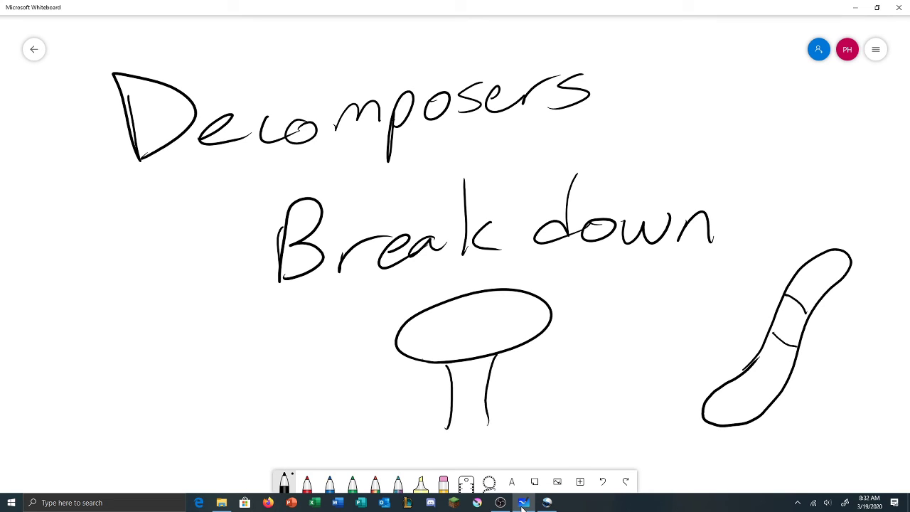
{"action": "mouse_move", "coordinate": [419, 315]}
{"action": "left_mouse_down"}
{"action": "mouse_move", "coordinate": [447, 326]}
{"action": "mouse_move", "coordinate": [449, 306]}
{"action": "left_mouse_up"}
{"action": "mouse_move", "coordinate": [470, 348]}
{"action": "left_mouse_down"}
{"action": "mouse_move", "coordinate": [489, 329]}
{"action": "mouse_move", "coordinate": [497, 350]}
{"action": "left_mouse_up"}
{"action": "mouse_move", "coordinate": [500, 295]}
{"action": "left_mouse_down"}
{"action": "mouse_move", "coordinate": [526, 313]}
{"action": "mouse_move", "coordinate": [528, 294]}
{"action": "left_mouse_up"}
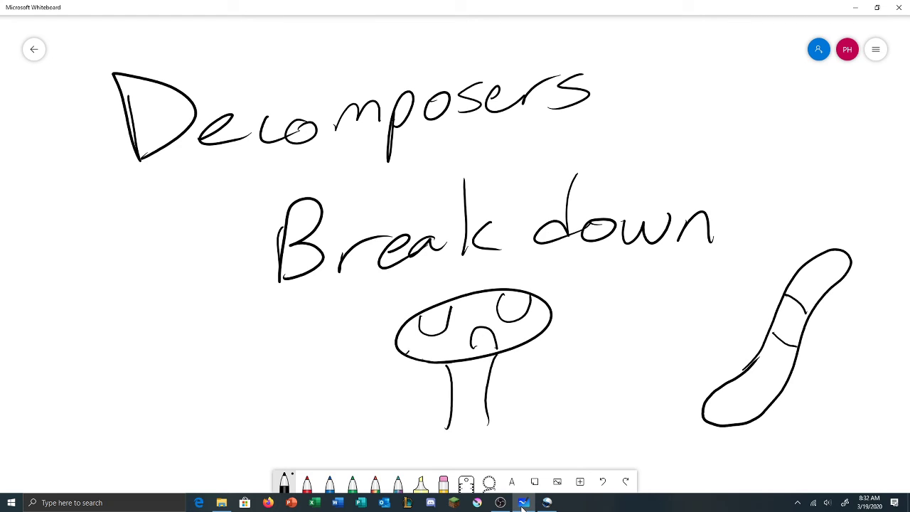
{"action": "left_click_drag", "start_coordinate": [409, 352], "coordinate": [431, 359]}
- Clear the canvas and handwrite 'Consumers' below and to the right of Producer
{"action": "left_click", "coordinate": [876, 49]}
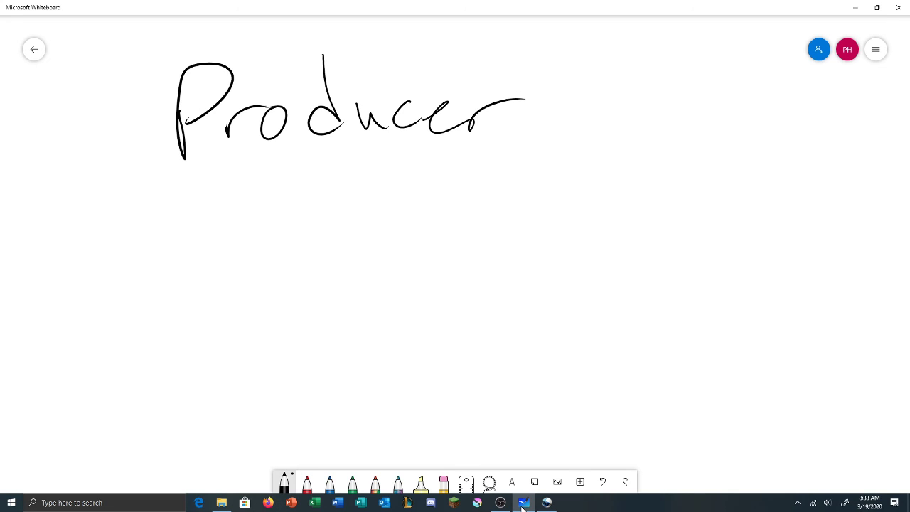
{"action": "mouse_move", "coordinate": [589, 184]}
{"action": "left_mouse_down"}
{"action": "mouse_move", "coordinate": [548, 213]}
{"action": "mouse_move", "coordinate": [591, 242]}
{"action": "left_mouse_up"}
{"action": "mouse_move", "coordinate": [609, 221]}
{"action": "left_mouse_down"}
{"action": "mouse_move", "coordinate": [603, 235]}
{"action": "mouse_move", "coordinate": [613, 224]}
{"action": "left_mouse_up"}
{"action": "mouse_move", "coordinate": [635, 236]}
{"action": "left_mouse_down"}
{"action": "mouse_move", "coordinate": [655, 220]}
{"action": "mouse_move", "coordinate": [659, 236]}
{"action": "left_mouse_up"}
{"action": "left_click_drag", "start_coordinate": [687, 220], "coordinate": [667, 241]}
{"action": "left_click_drag", "start_coordinate": [704, 222], "coordinate": [721, 226]}
{"action": "left_click_drag", "start_coordinate": [756, 239], "coordinate": [806, 245]}
{"action": "mouse_move", "coordinate": [810, 243]}
{"action": "left_mouse_down"}
{"action": "mouse_move", "coordinate": [837, 224]}
{"action": "mouse_move", "coordinate": [818, 249]}
{"action": "left_mouse_up"}
- Handwrite 'Decomposer' below Producer
{"action": "left_click_drag", "start_coordinate": [213, 290], "coordinate": [215, 358]}
{"action": "mouse_move", "coordinate": [199, 282]}
{"action": "left_mouse_down"}
{"action": "mouse_move", "coordinate": [216, 352]}
{"action": "mouse_move", "coordinate": [302, 348]}
{"action": "left_mouse_up"}
{"action": "mouse_move", "coordinate": [330, 333]}
{"action": "left_mouse_down"}
{"action": "mouse_move", "coordinate": [340, 331]}
{"action": "mouse_move", "coordinate": [344, 355]}
{"action": "left_mouse_up"}
{"action": "mouse_move", "coordinate": [371, 339]}
{"action": "left_mouse_down"}
{"action": "mouse_move", "coordinate": [424, 348]}
{"action": "mouse_move", "coordinate": [430, 378]}
{"action": "left_mouse_up"}
{"action": "mouse_move", "coordinate": [430, 341]}
{"action": "left_mouse_down"}
{"action": "mouse_move", "coordinate": [455, 334]}
{"action": "mouse_move", "coordinate": [441, 353]}
{"action": "left_mouse_up"}
{"action": "mouse_move", "coordinate": [475, 329]}
{"action": "left_mouse_down"}
{"action": "mouse_move", "coordinate": [496, 350]}
{"action": "mouse_move", "coordinate": [559, 348]}
{"action": "mouse_move", "coordinate": [593, 328]}
{"action": "left_mouse_up"}
- Draw arrows linking Producer, Consumers and Decomposer into a cycle
{"action": "mouse_move", "coordinate": [607, 259]}
{"action": "left_mouse_down"}
{"action": "mouse_move", "coordinate": [573, 310]}
{"action": "mouse_move", "coordinate": [603, 318]}
{"action": "left_mouse_up"}
{"action": "left_click_drag", "start_coordinate": [479, 145], "coordinate": [540, 190]}
{"action": "mouse_move", "coordinate": [526, 165]}
{"action": "left_mouse_down"}
{"action": "mouse_move", "coordinate": [541, 192]}
{"action": "mouse_move", "coordinate": [521, 195]}
{"action": "left_mouse_up"}
{"action": "mouse_move", "coordinate": [393, 287]}
{"action": "left_mouse_down"}
{"action": "mouse_move", "coordinate": [320, 181]}
{"action": "mouse_move", "coordinate": [357, 180]}
{"action": "left_mouse_up"}
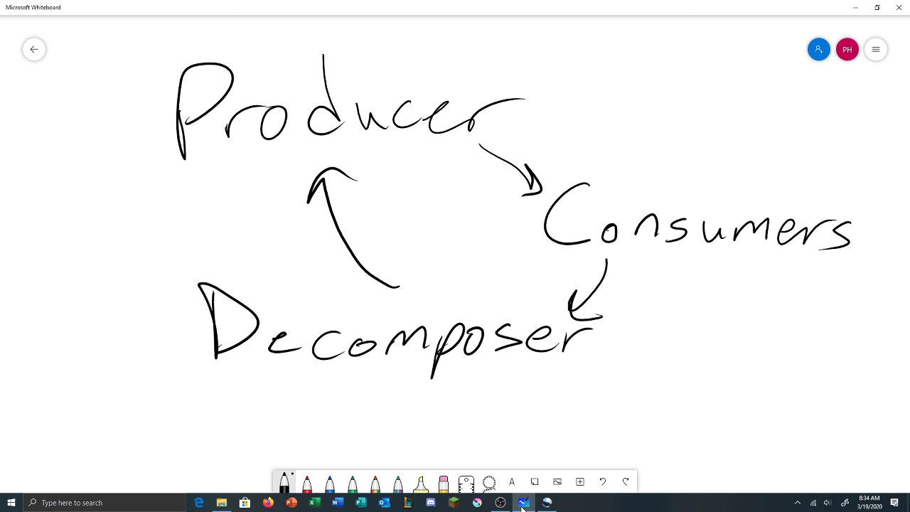
- Clear the cycle diagram and handwrite 'Like' under 'Comment' in glitter ink
{"action": "left_click", "coordinate": [875, 49]}
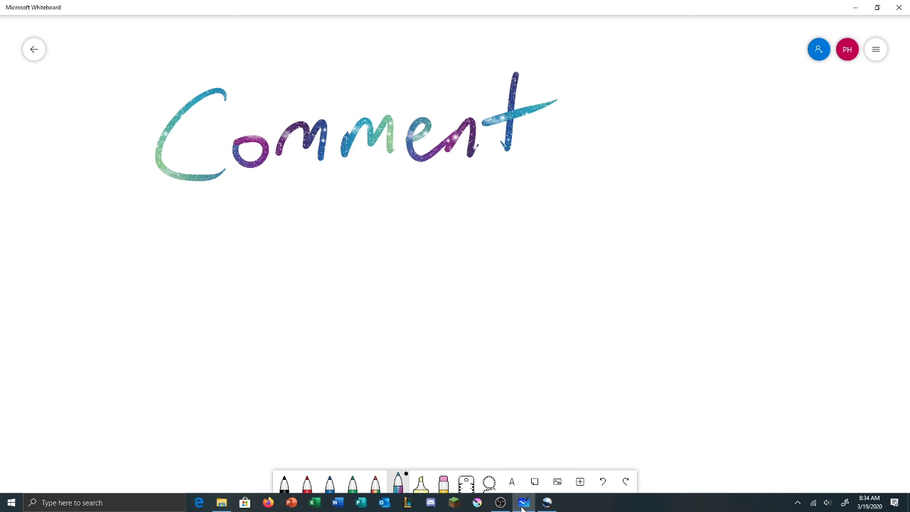
{"action": "mouse_move", "coordinate": [189, 201]}
{"action": "left_mouse_down"}
{"action": "mouse_move", "coordinate": [219, 274]}
{"action": "mouse_move", "coordinate": [243, 273]}
{"action": "left_mouse_up"}
{"action": "left_click_drag", "start_coordinate": [242, 221], "coordinate": [243, 232]}
{"action": "left_click_drag", "start_coordinate": [268, 198], "coordinate": [266, 275]}
{"action": "mouse_move", "coordinate": [285, 233]}
{"action": "left_mouse_down"}
{"action": "mouse_move", "coordinate": [274, 253]}
{"action": "mouse_move", "coordinate": [305, 266]}
{"action": "left_mouse_up"}
{"action": "left_click_drag", "start_coordinate": [309, 258], "coordinate": [347, 250]}
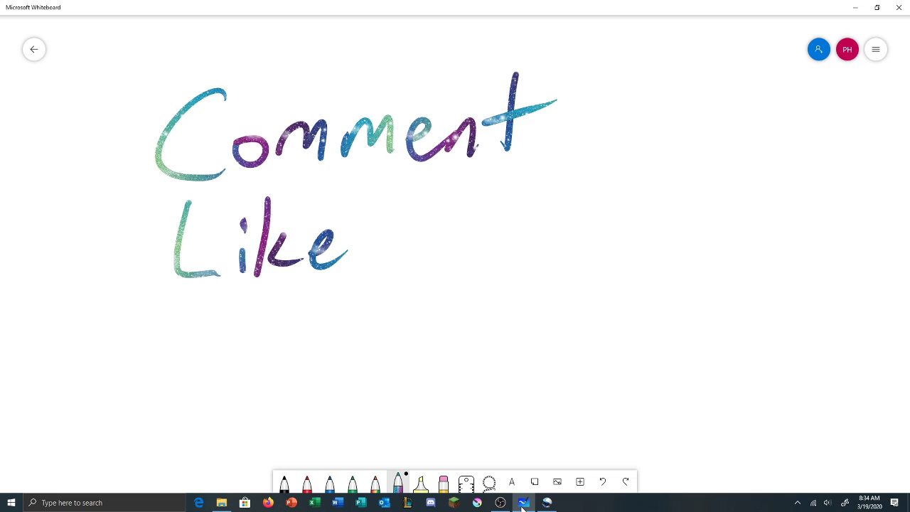
- Handwrite 'Subscribe' below 'Like' in glitter ink
{"action": "mouse_move", "coordinate": [237, 319]}
{"action": "left_mouse_down"}
{"action": "mouse_move", "coordinate": [253, 366]}
{"action": "mouse_move", "coordinate": [197, 394]}
{"action": "left_mouse_up"}
{"action": "mouse_move", "coordinate": [257, 351]}
{"action": "left_mouse_down"}
{"action": "mouse_move", "coordinate": [276, 371]}
{"action": "mouse_move", "coordinate": [289, 364]}
{"action": "left_mouse_up"}
{"action": "left_click_drag", "start_coordinate": [304, 304], "coordinate": [293, 375]}
{"action": "left_click", "coordinate": [346, 348]}
{"action": "left_click_drag", "start_coordinate": [346, 347], "coordinate": [314, 379]}
{"action": "mouse_move", "coordinate": [372, 351]}
{"action": "left_mouse_down"}
{"action": "mouse_move", "coordinate": [364, 370]}
{"action": "mouse_move", "coordinate": [427, 348]}
{"action": "left_mouse_up"}
{"action": "left_click_drag", "start_coordinate": [430, 352], "coordinate": [440, 375]}
{"action": "left_click_drag", "start_coordinate": [445, 304], "coordinate": [445, 316]}
{"action": "mouse_move", "coordinate": [465, 307]}
{"action": "left_mouse_down"}
{"action": "mouse_move", "coordinate": [458, 376]}
{"action": "mouse_move", "coordinate": [523, 363]}
{"action": "left_mouse_up"}
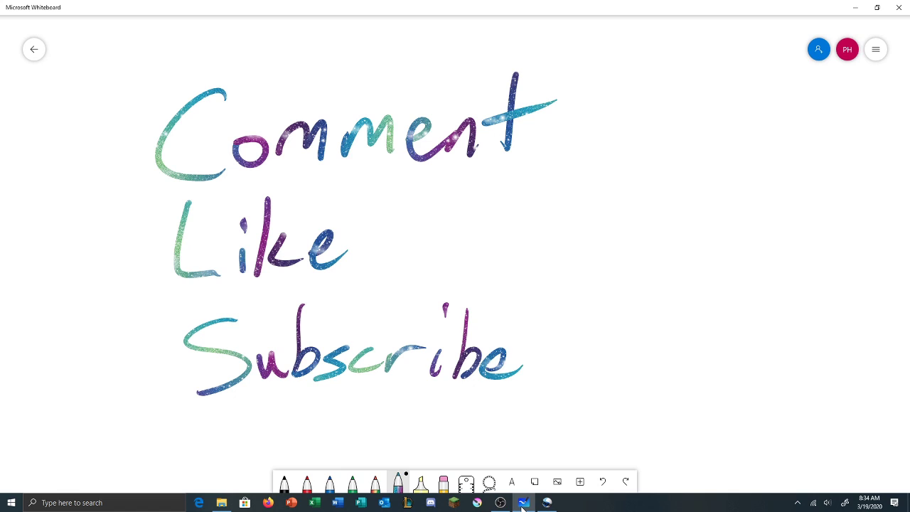